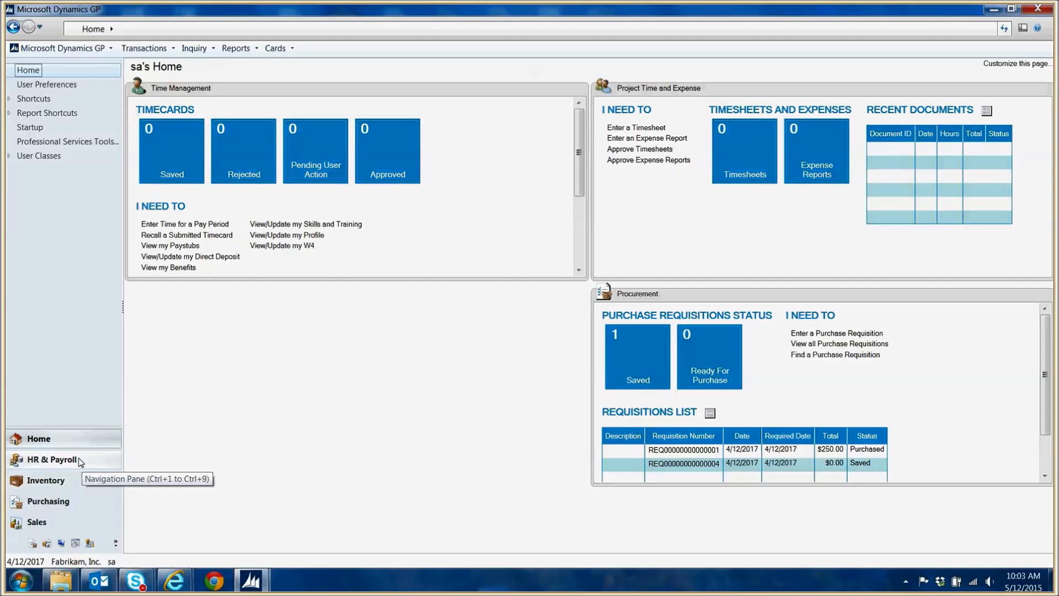
Go to the HR & Payroll area and expand Benefits and Deductions under the Human Resources setup
click(79, 460)
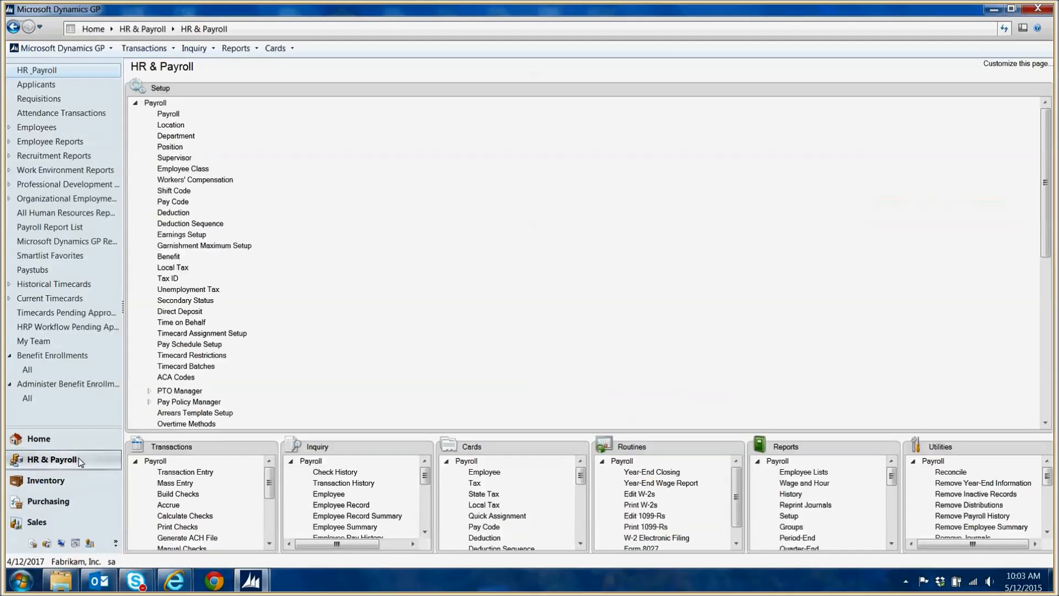
drag(1046, 167, 1047, 307)
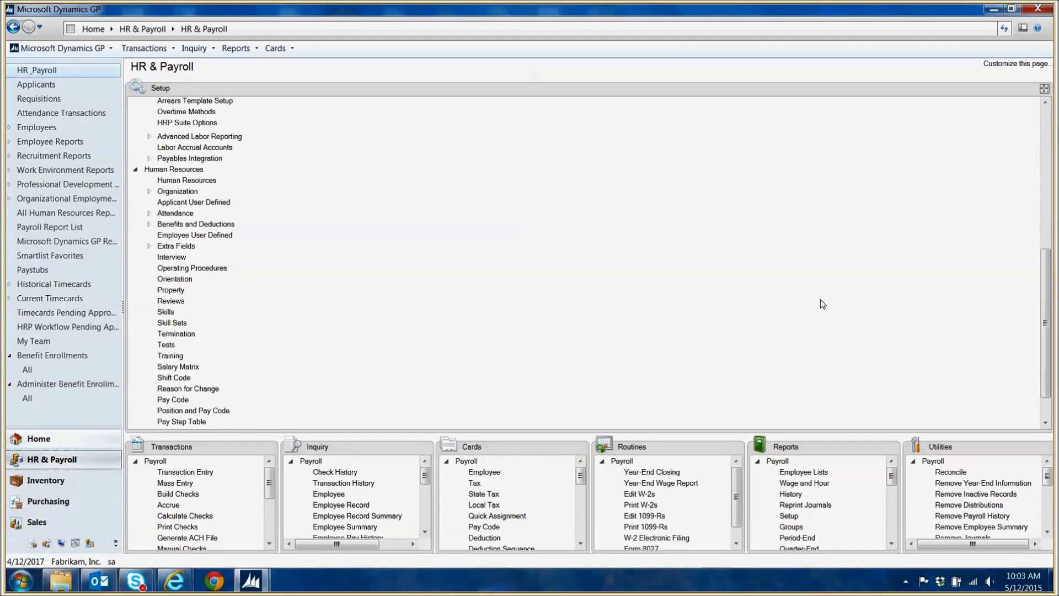
click(149, 225)
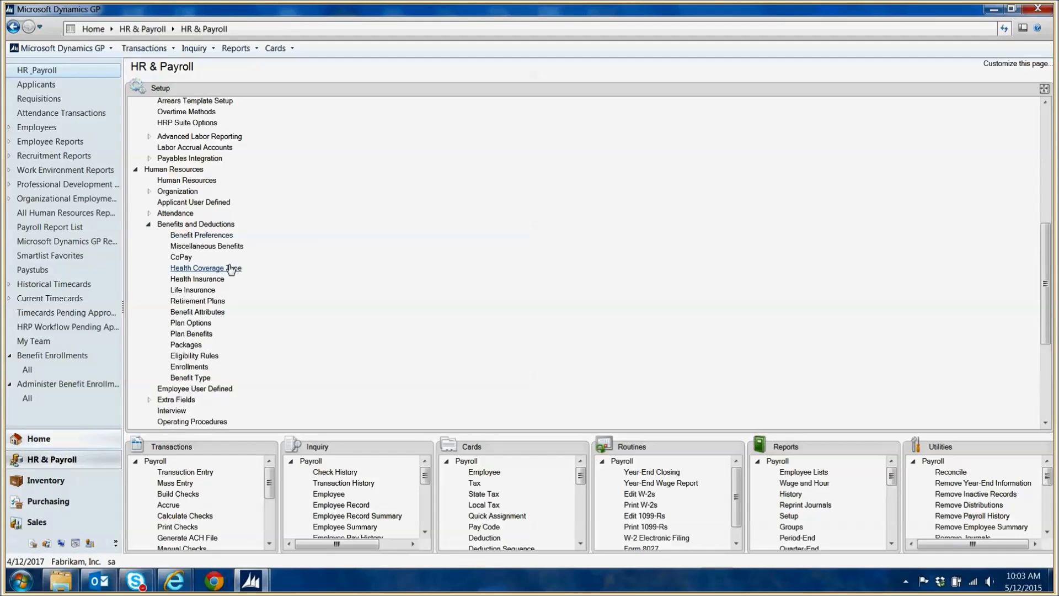
Look up the existing codes in Benefit Attribute Setup and in the Plan Options setup
click(218, 313)
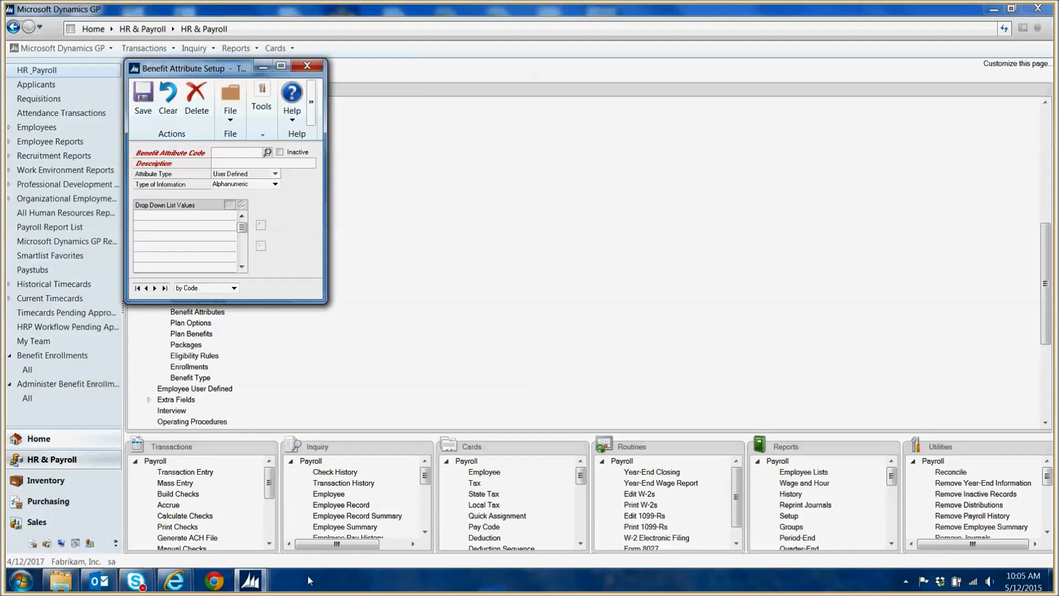
click(267, 152)
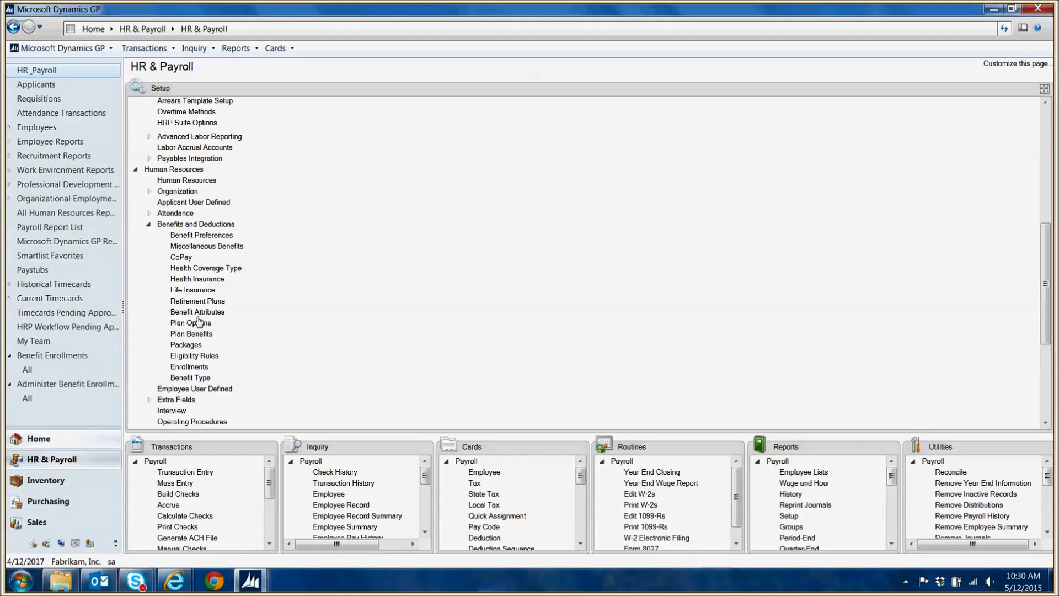
click(193, 322)
click(244, 146)
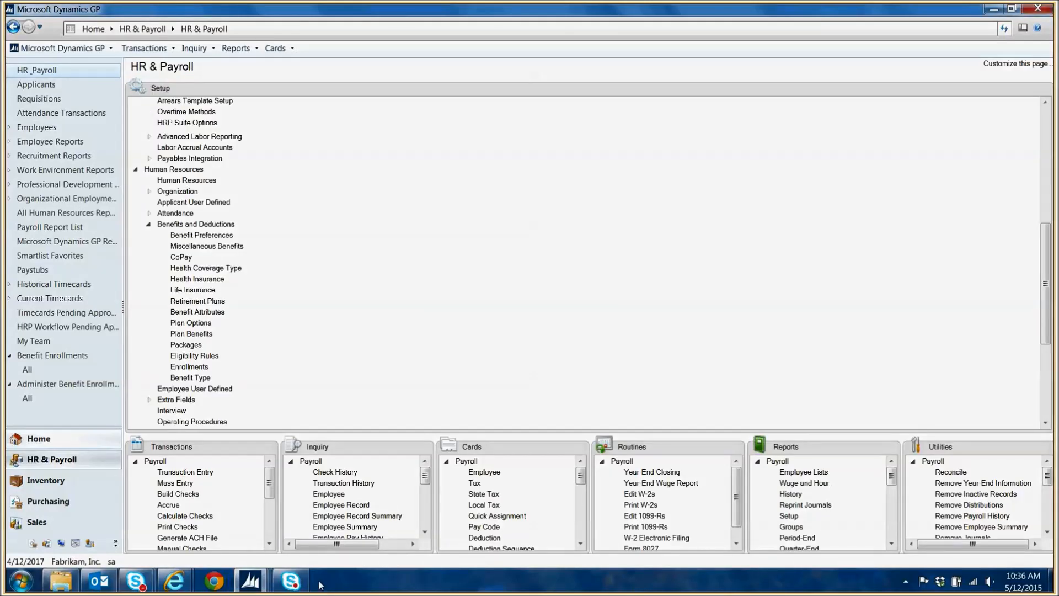
Open Plan Benefit Setup and load the plan benefit code INS from the lookup
click(192, 334)
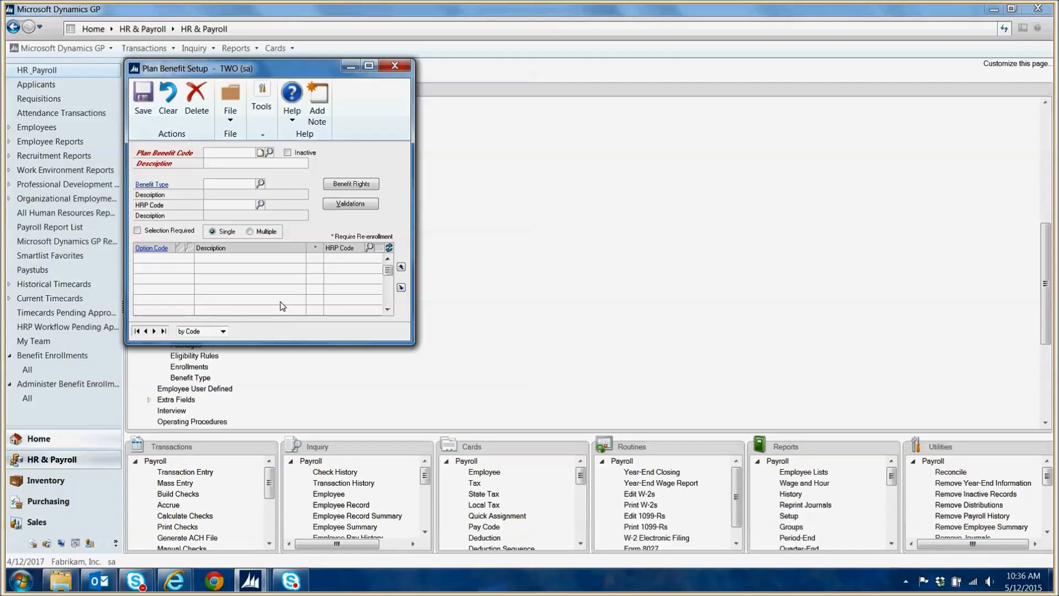
click(270, 152)
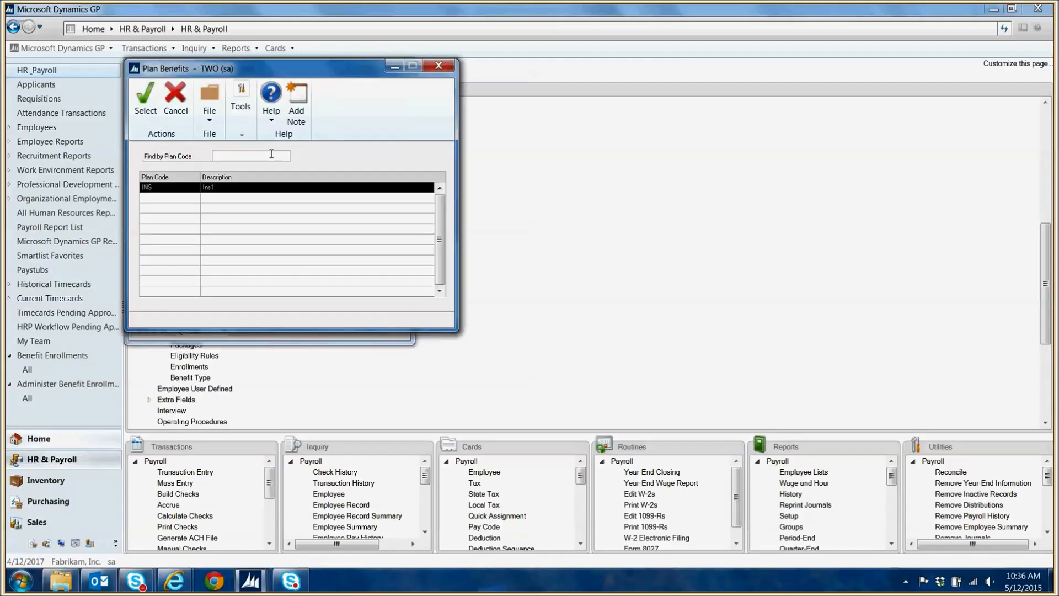
click(145, 109)
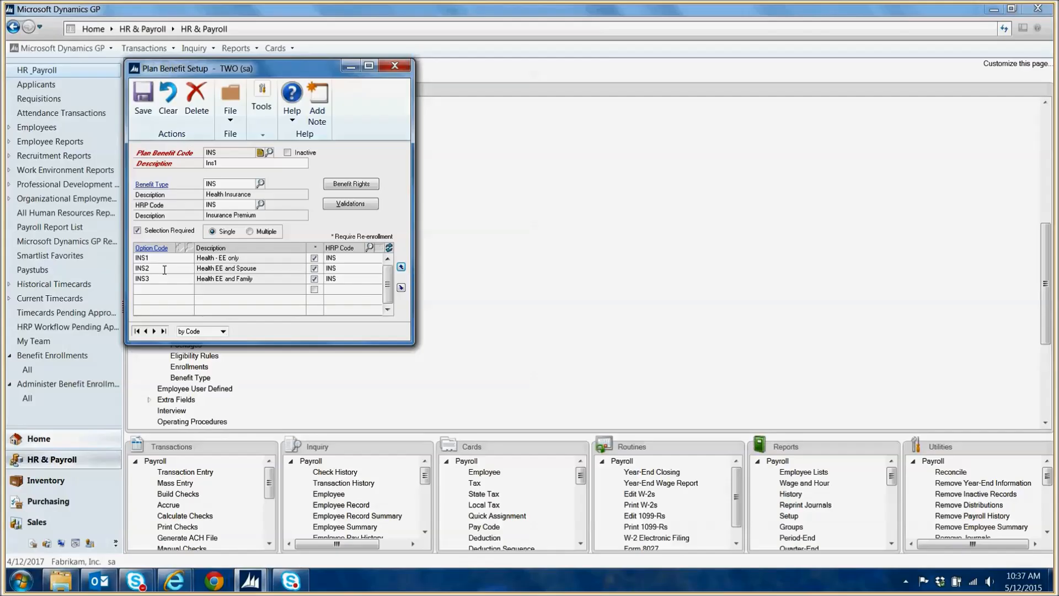
View the note on the INS plan benefit and its document attachments, and close both windows
click(258, 152)
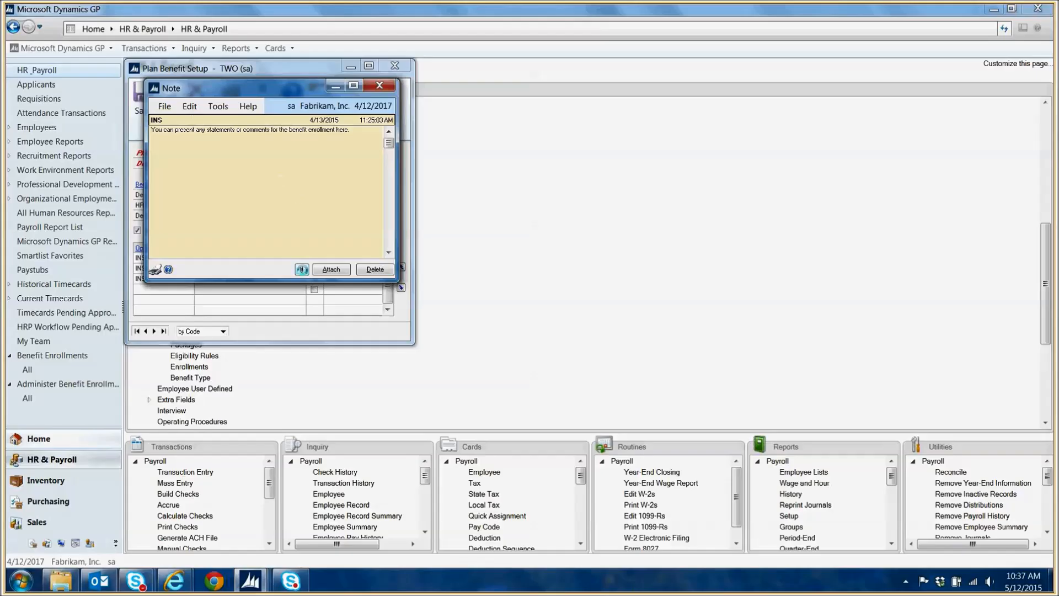
click(302, 269)
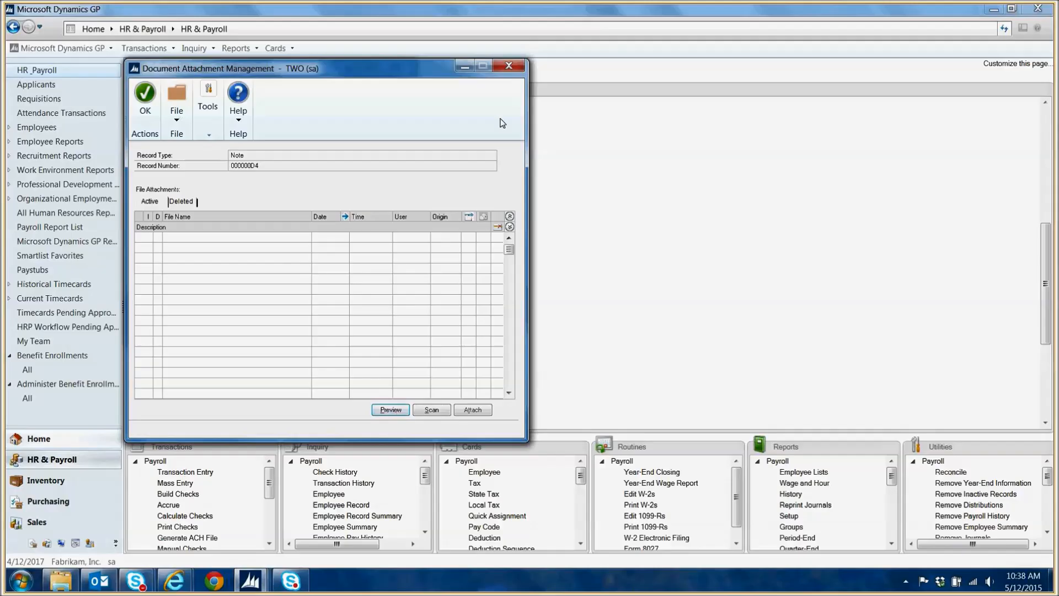
click(517, 66)
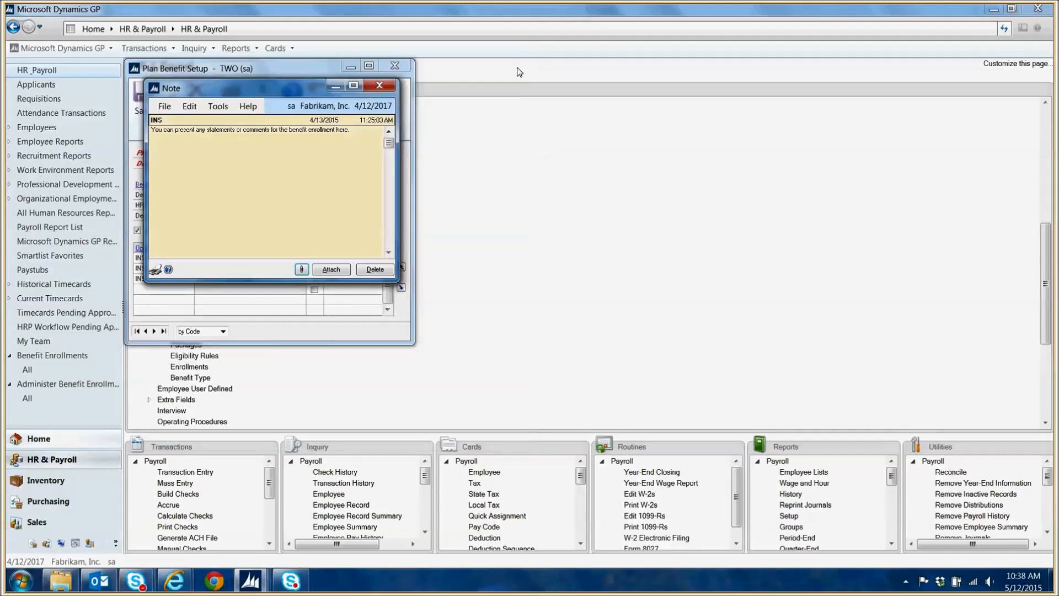
click(379, 85)
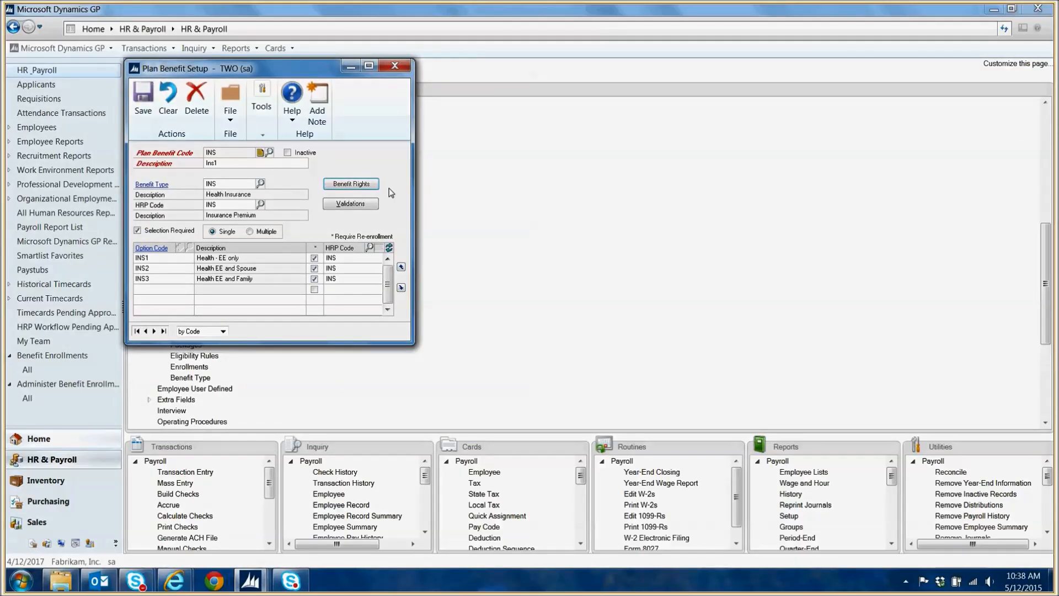
Review the Benefit Rights and Validations of the INS plan benefit, and close Plan Benefit Setup
click(356, 184)
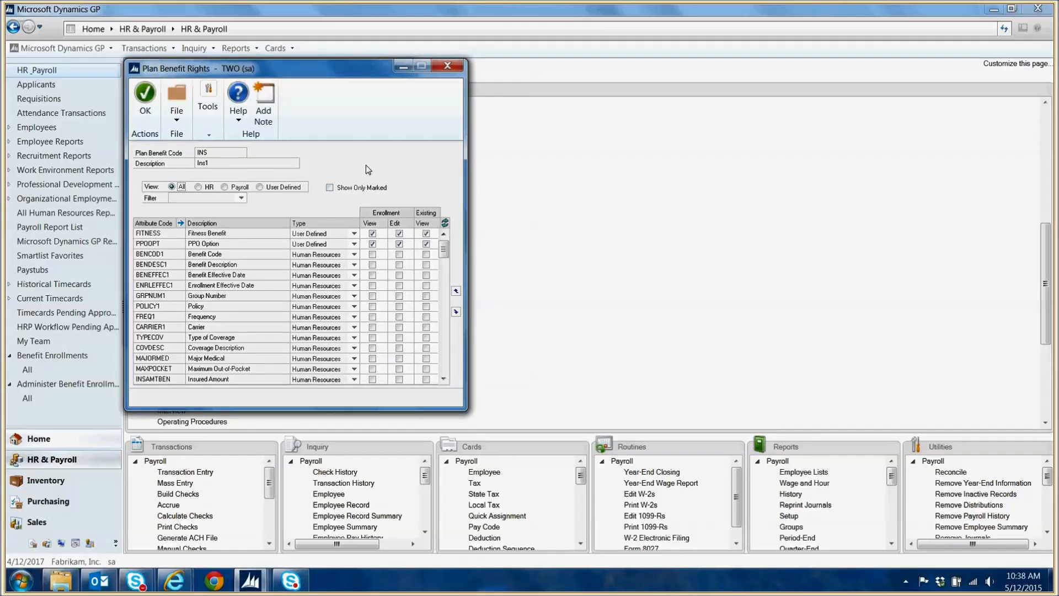
click(447, 67)
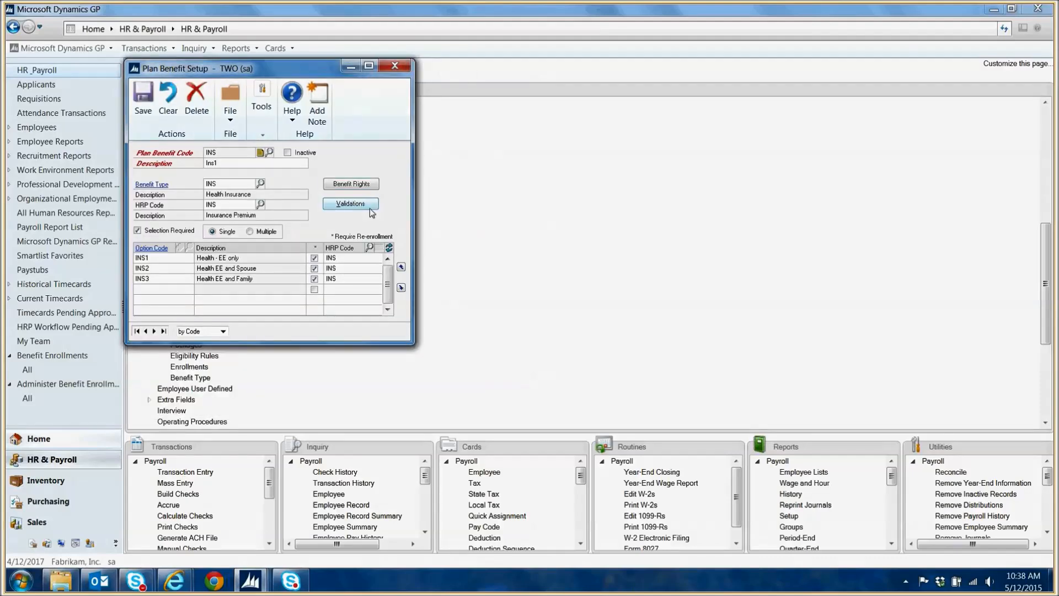
click(364, 203)
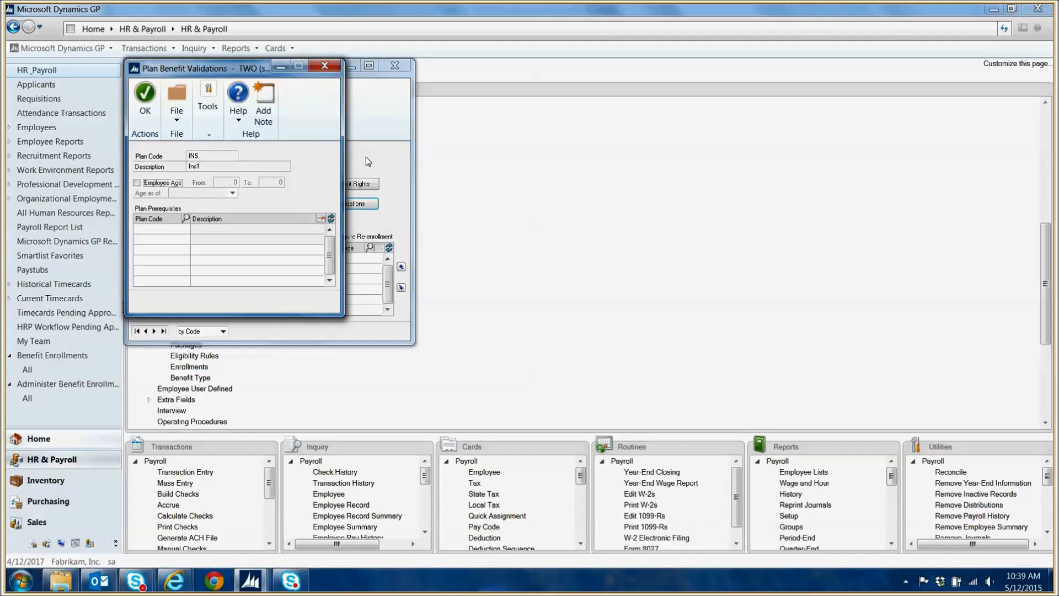
click(342, 67)
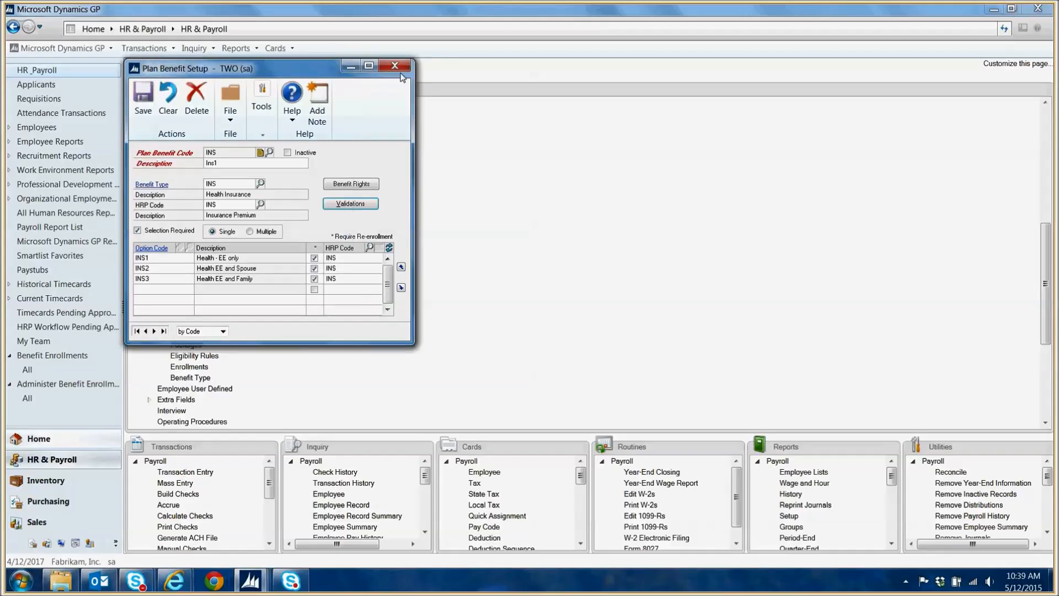
click(400, 70)
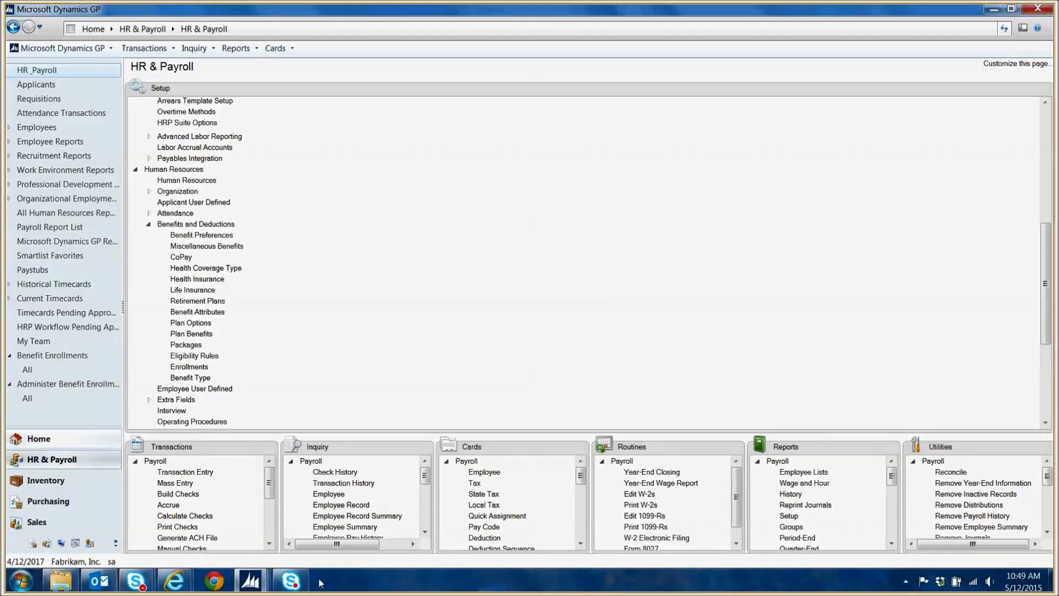
Load the benefit package ENR2015 in Benefit Package Setup to review its plan benefits, and close it
click(193, 344)
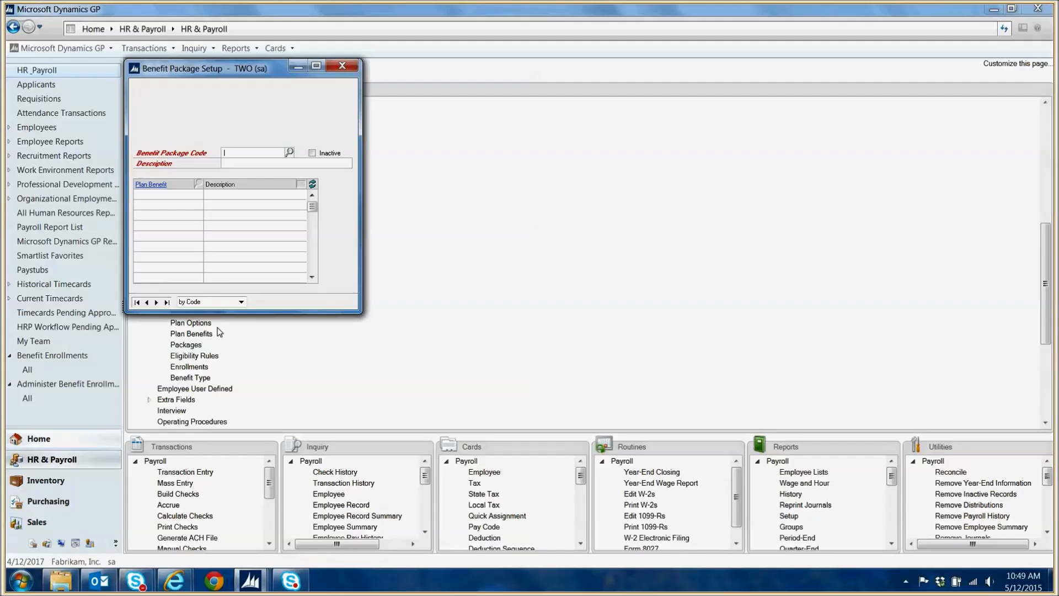
click(290, 151)
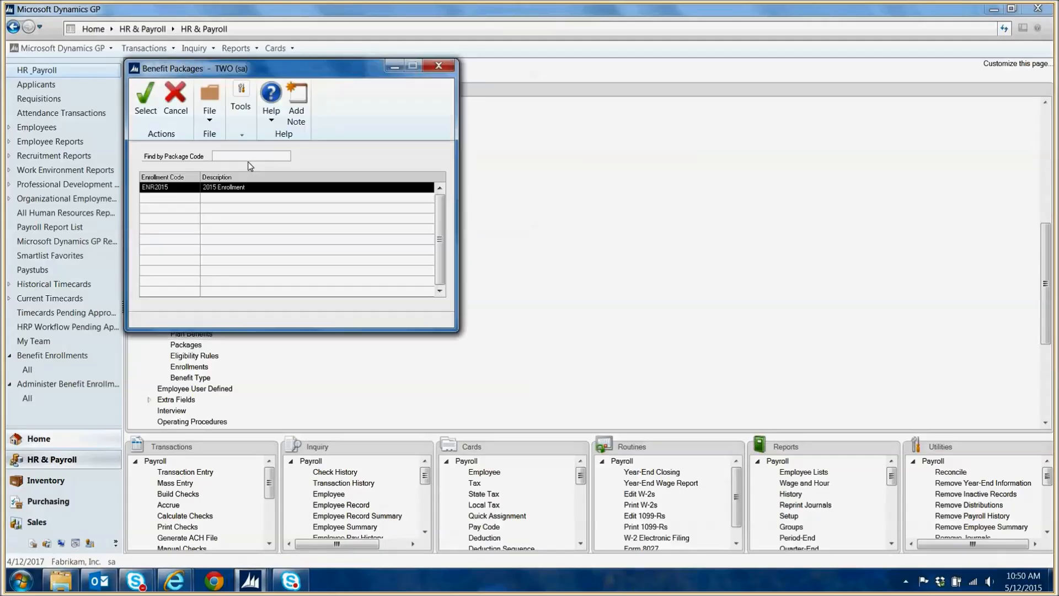
click(146, 104)
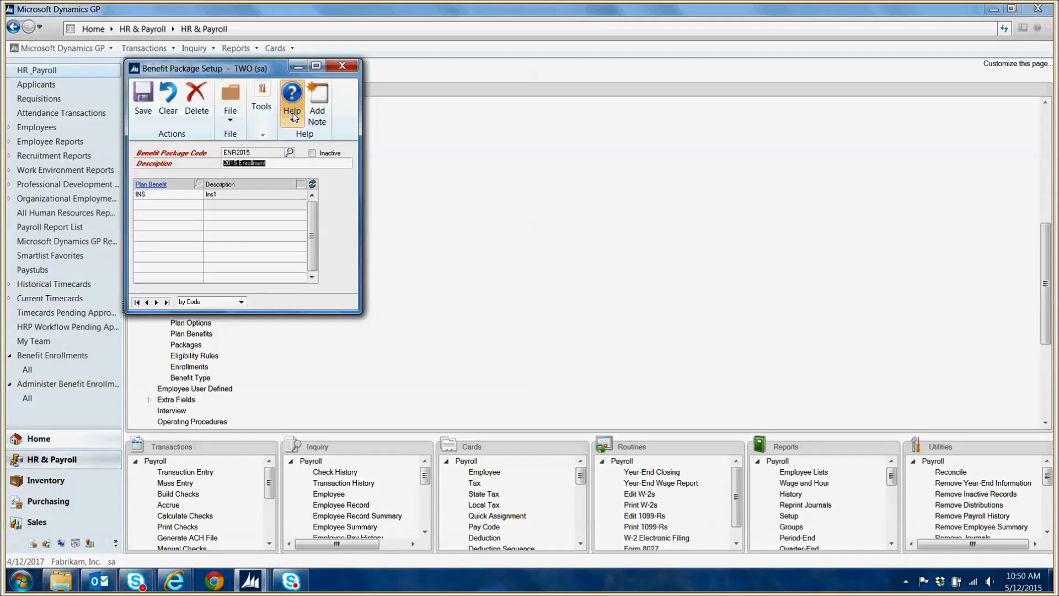
click(342, 66)
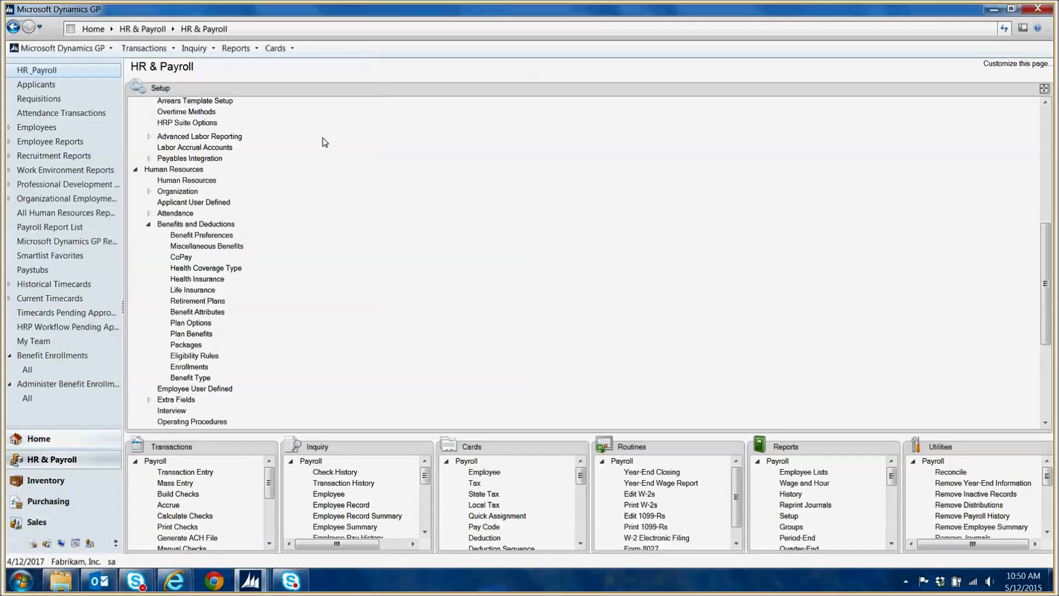
Load the HOURLY rule in Eligibility Rule Setup to review its package and included departments, and close it
click(207, 357)
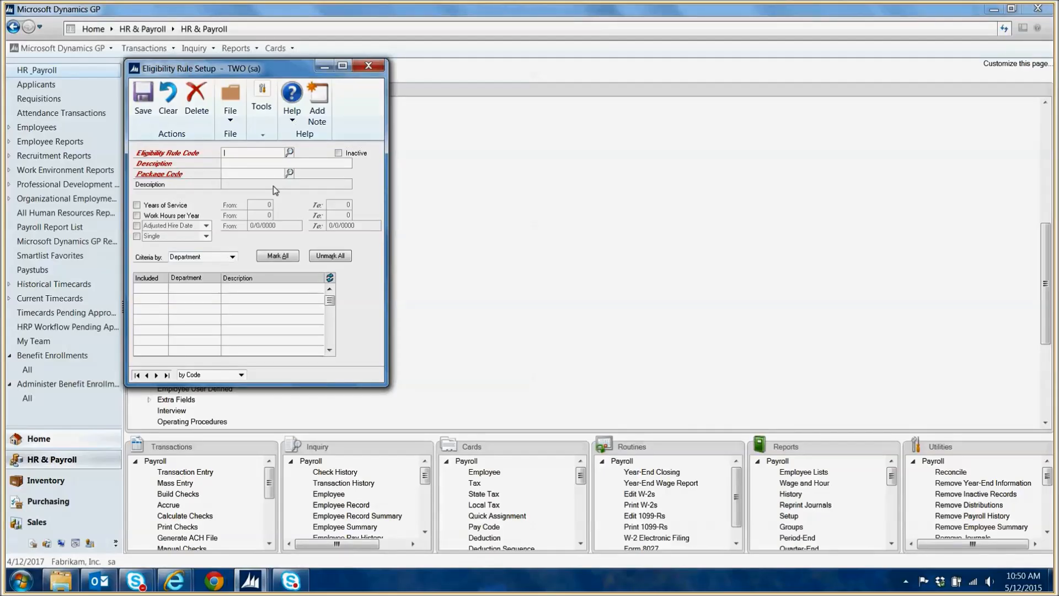
click(288, 153)
click(146, 110)
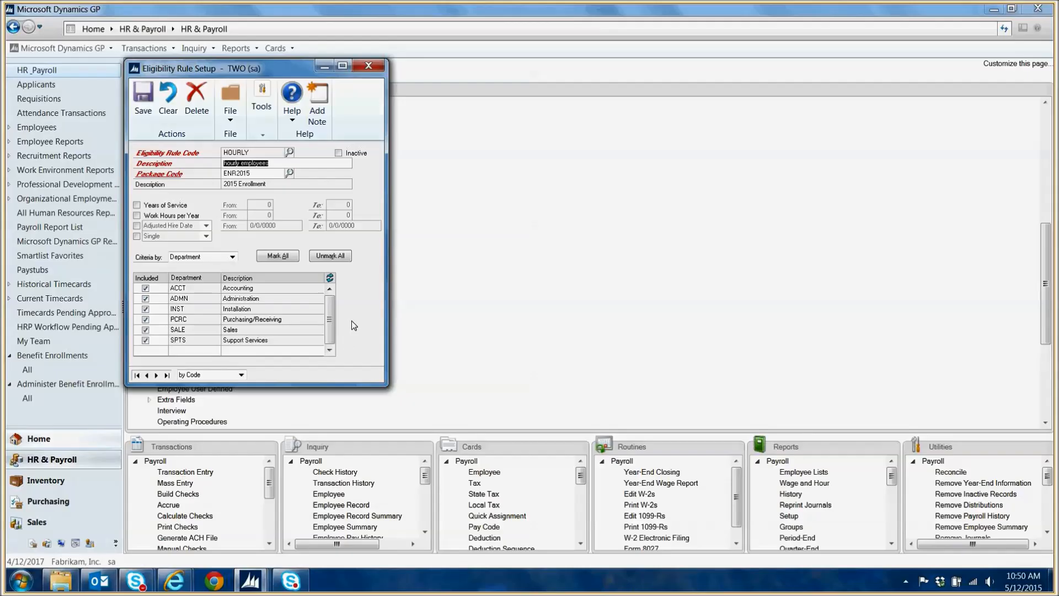
click(369, 65)
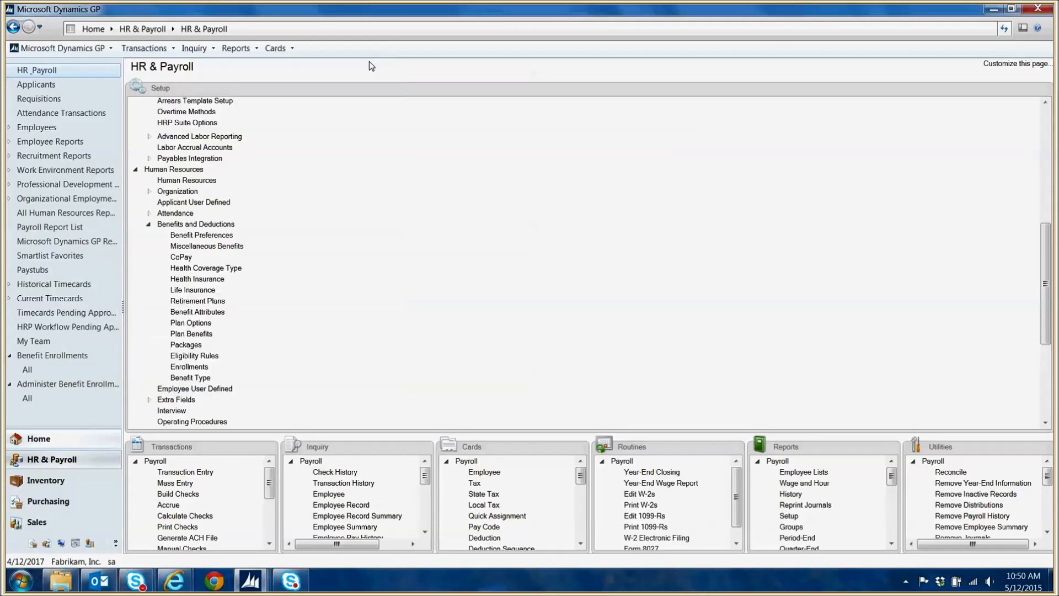
Reopen the HOURLY eligibility rule and view the available Criteria by options without changing the selection
click(207, 356)
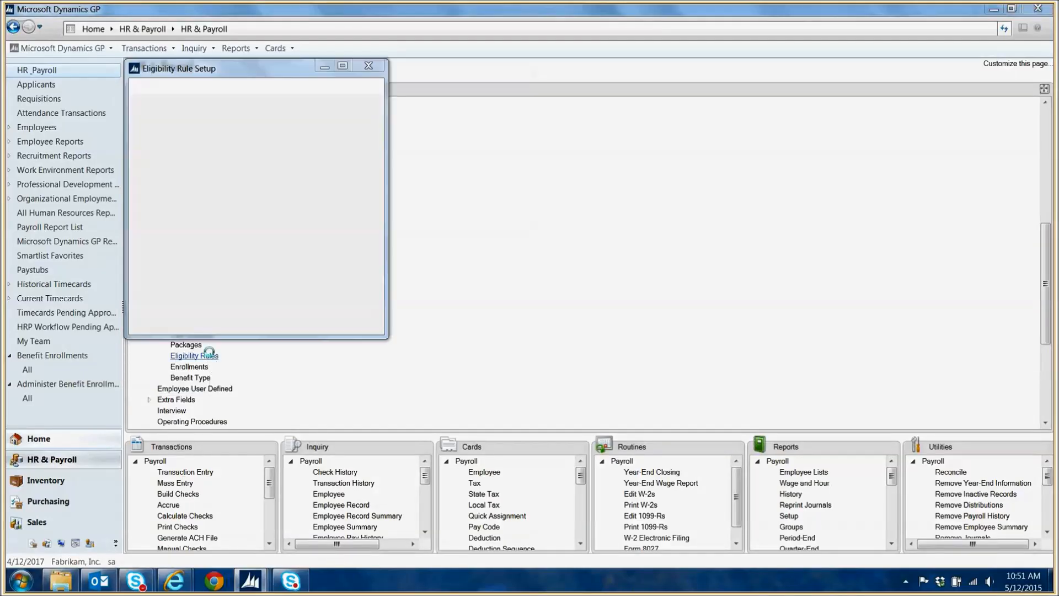
click(290, 153)
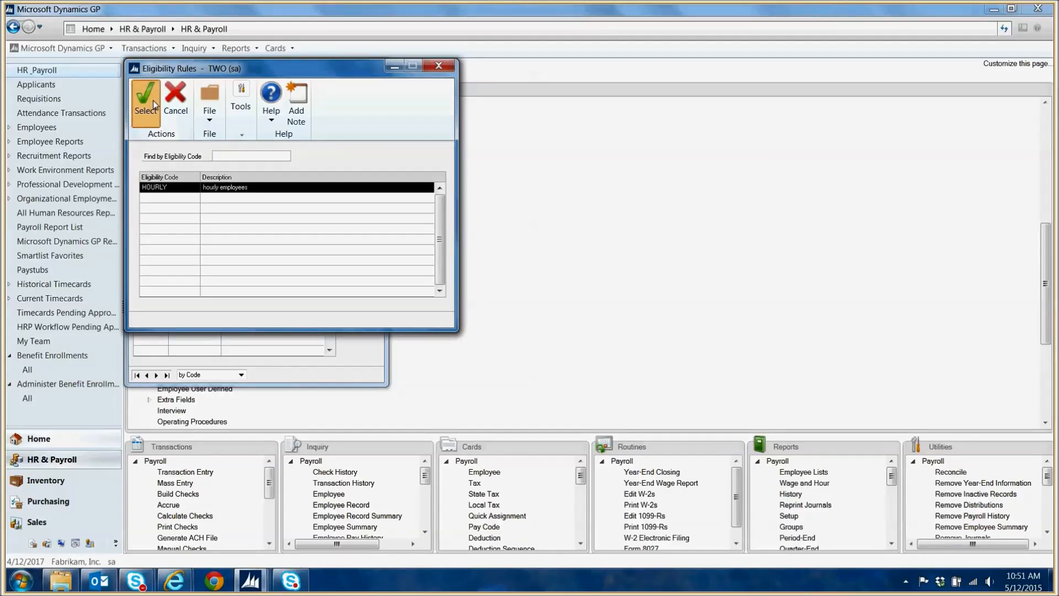
click(154, 105)
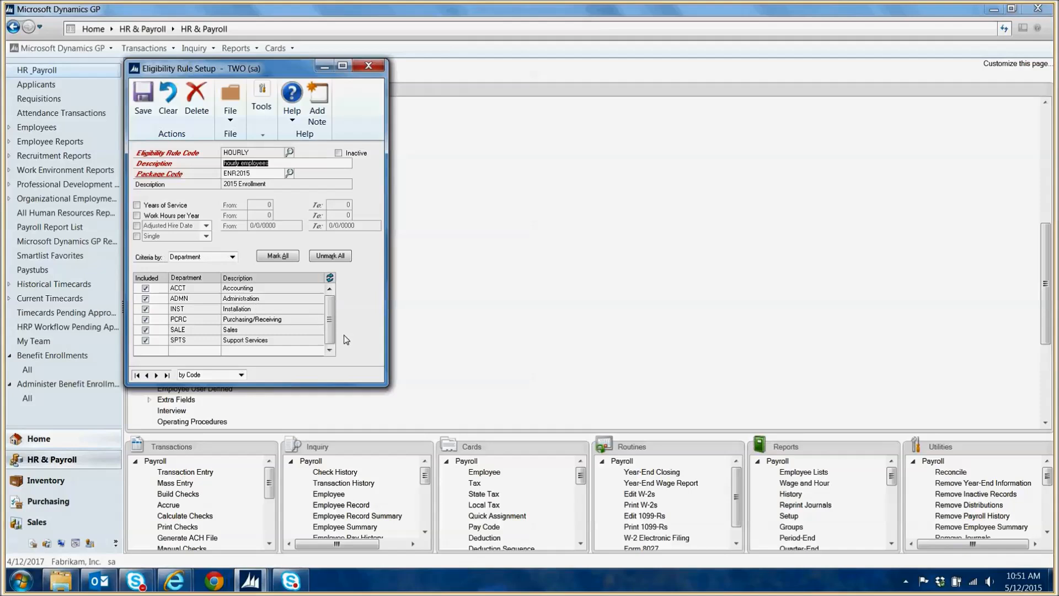
click(232, 257)
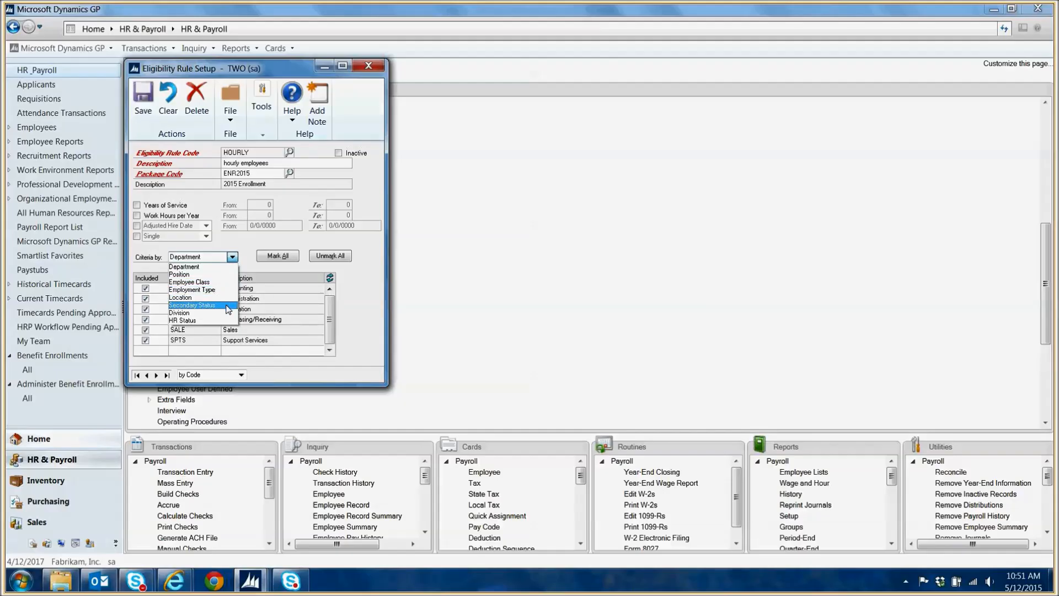
click(353, 294)
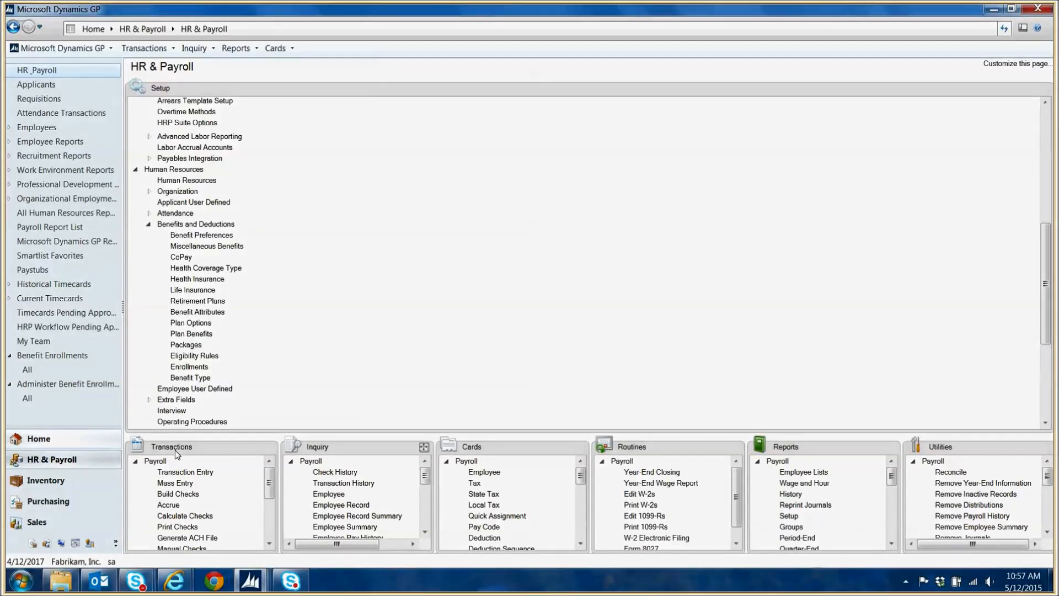
Open Benefit Enrollment Setup and load the enrollment code 2015 from the lookup
click(186, 368)
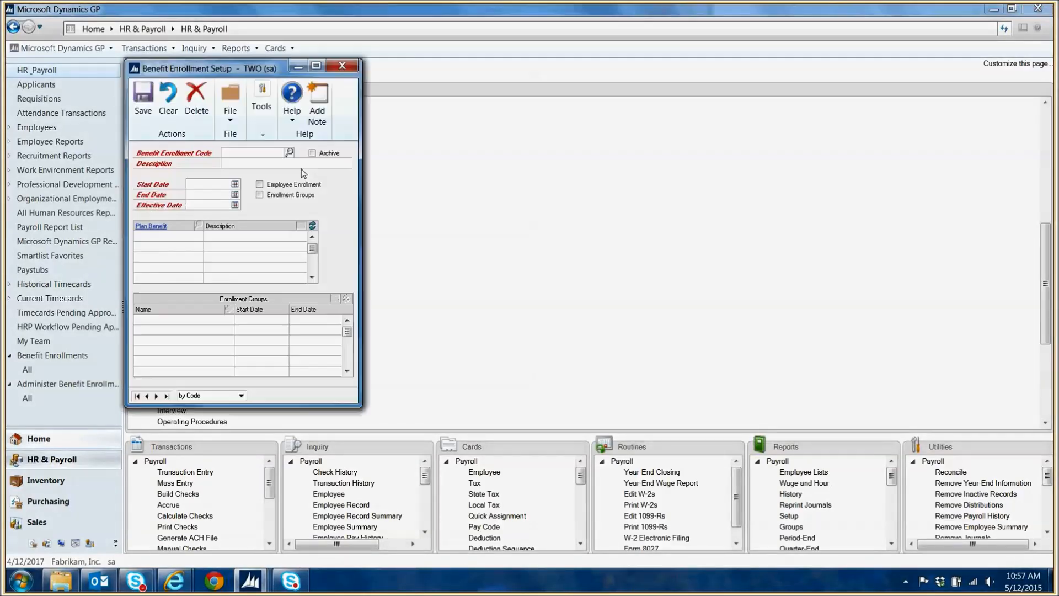
click(301, 169)
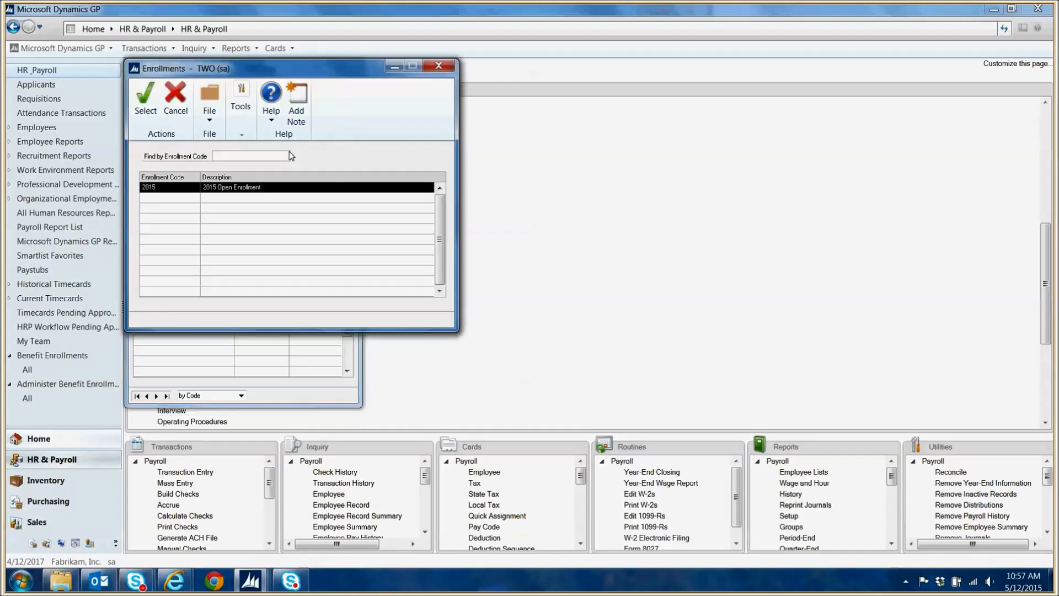
click(149, 111)
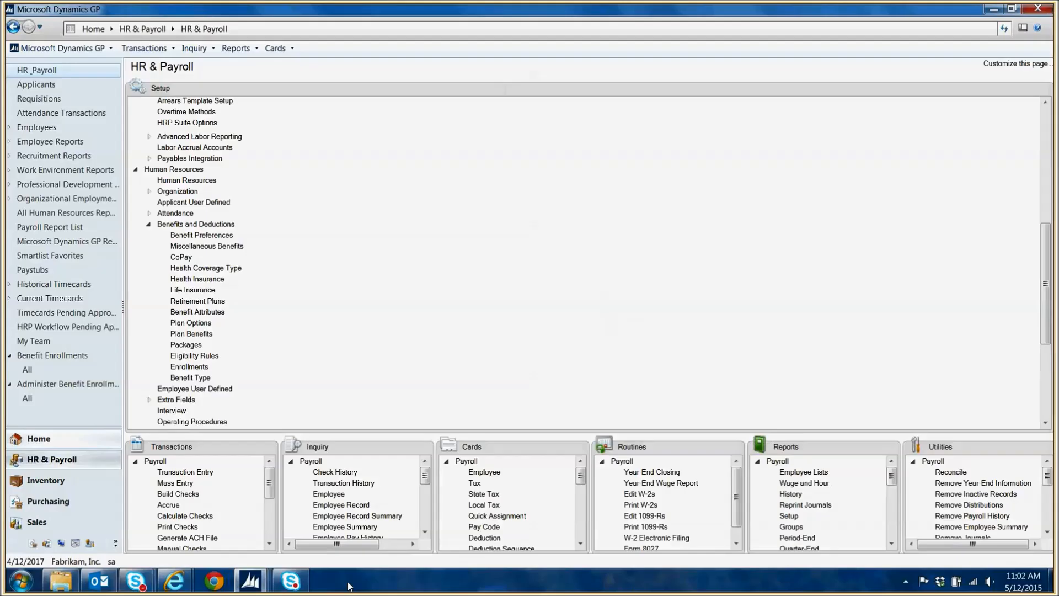
Show all benefit enrollments and open the 2015 Open Enrollment record for the Ins1 plan
click(63, 371)
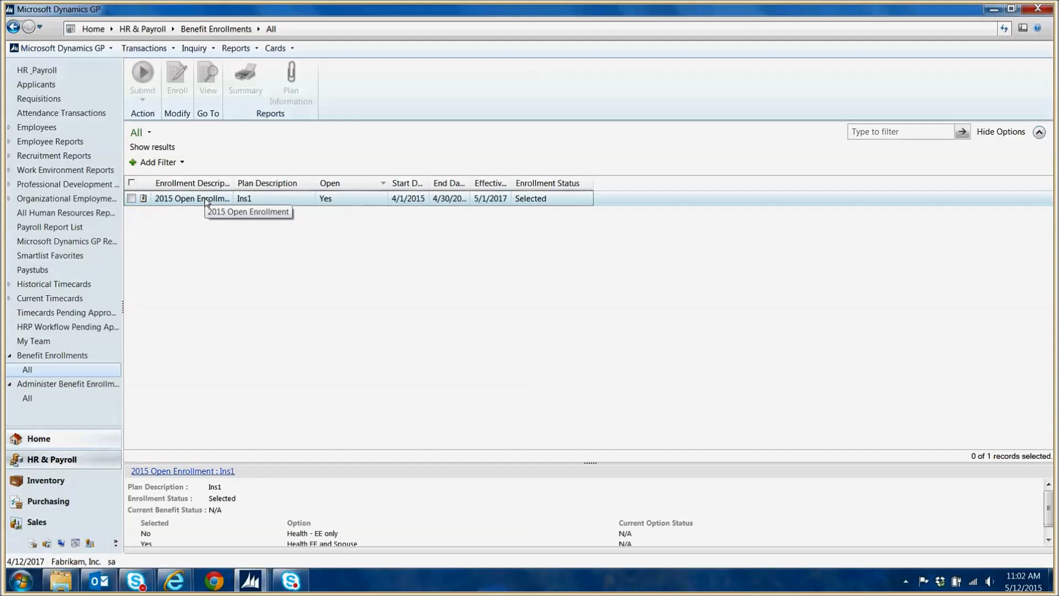
double_click(206, 199)
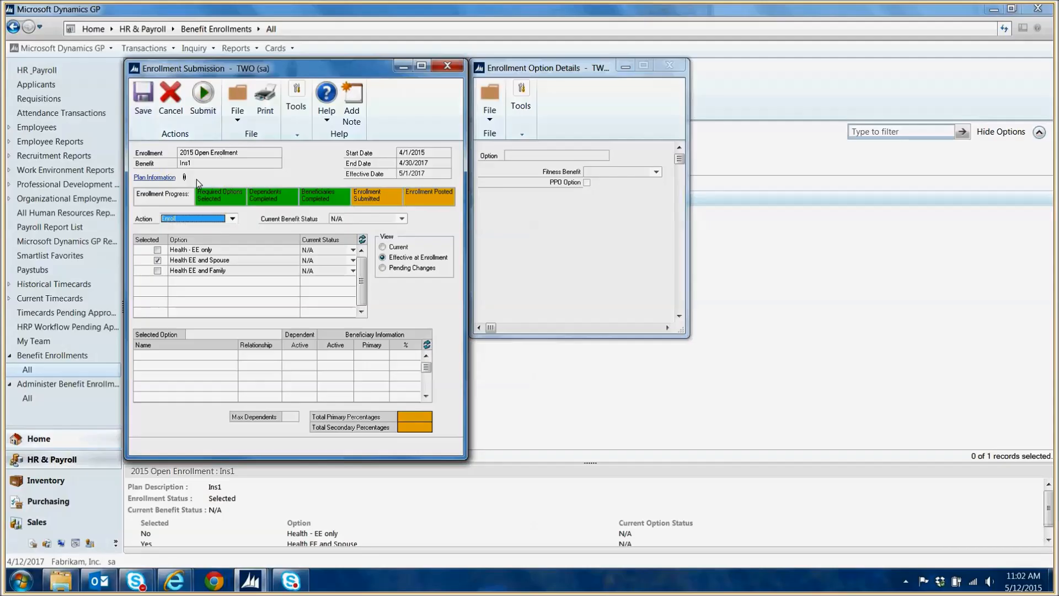
View the plan information for the Ins1 benefit, and close it together with the enrollment submission
click(171, 178)
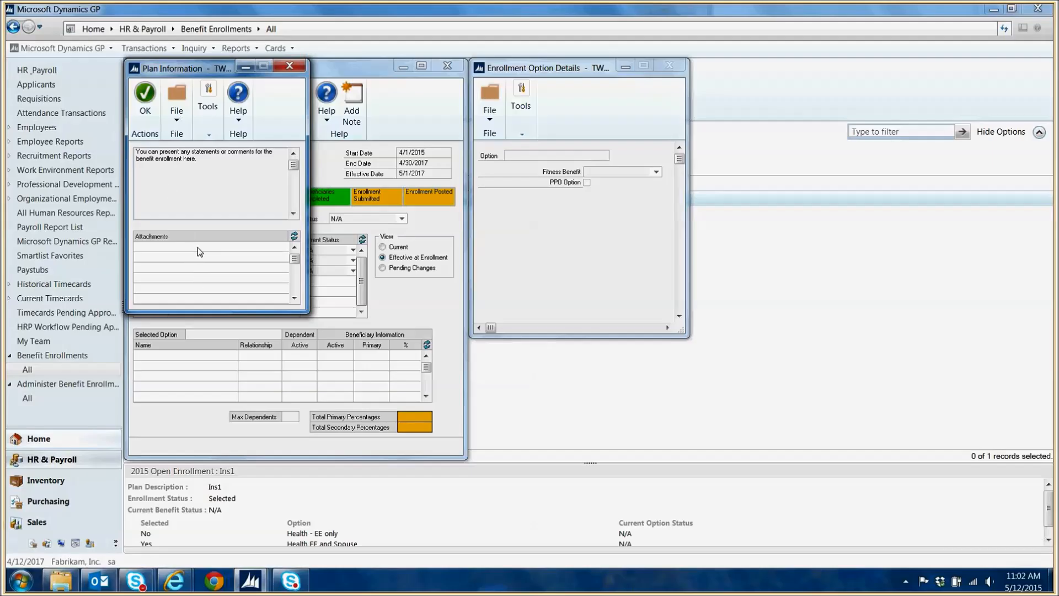
click(287, 66)
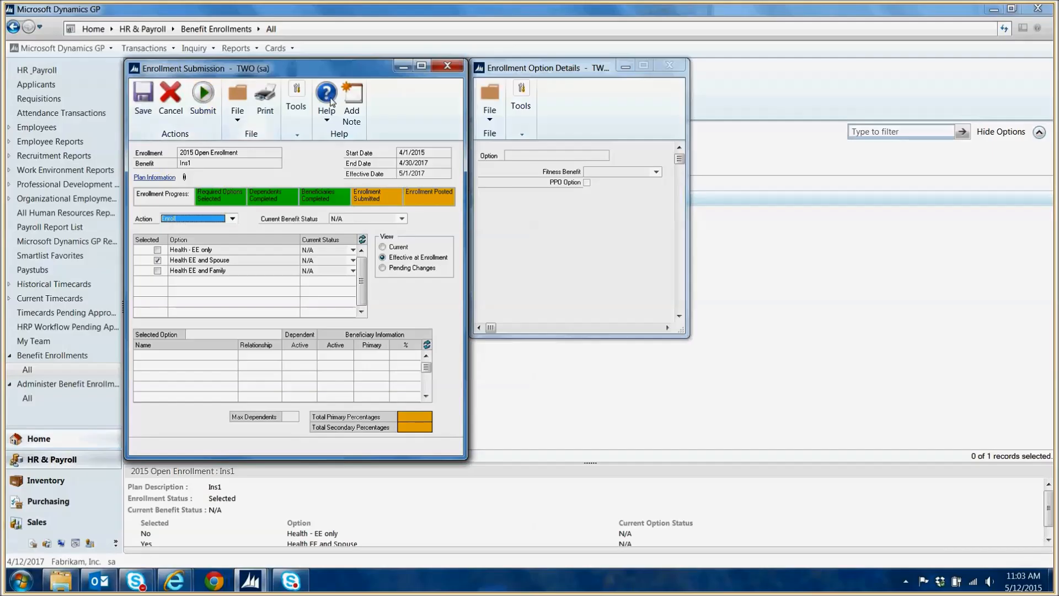
click(446, 67)
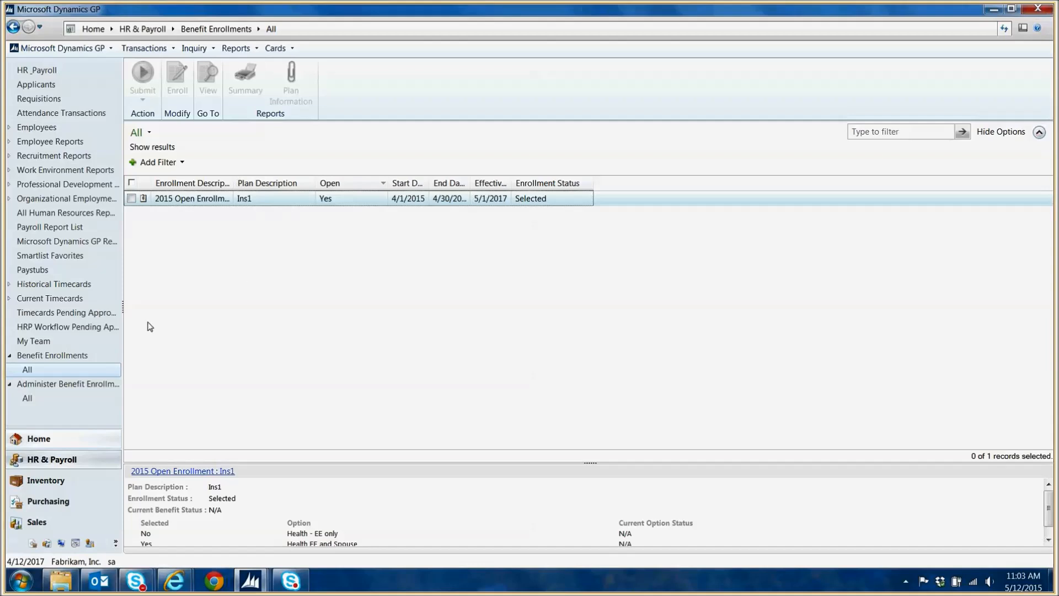
Show all records under Administer Benefit Enrollments and apply Return Enrollment to the first listed employee's 2015 enrollment
click(66, 398)
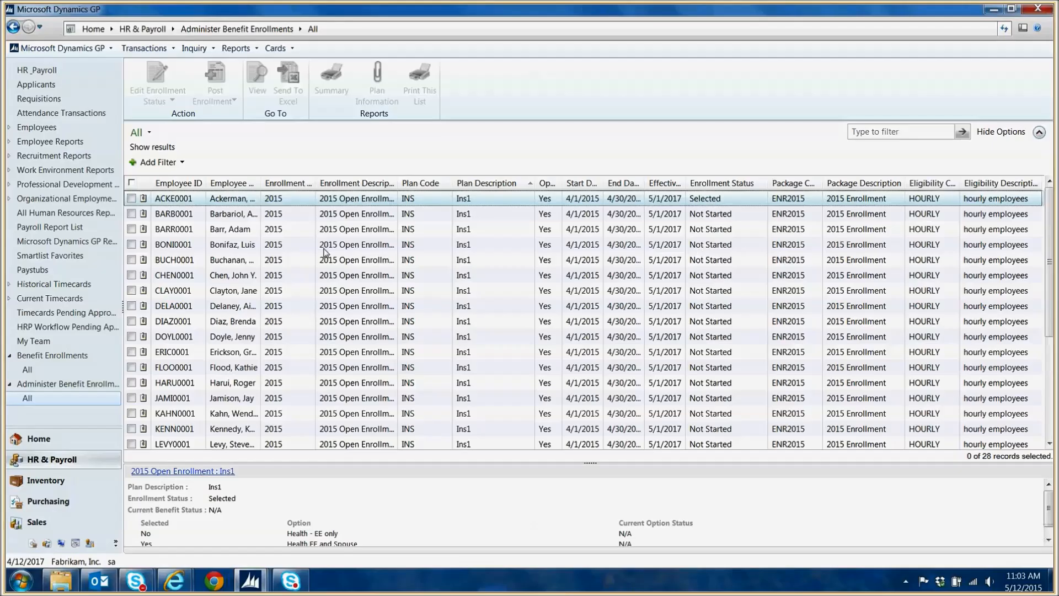
click(132, 199)
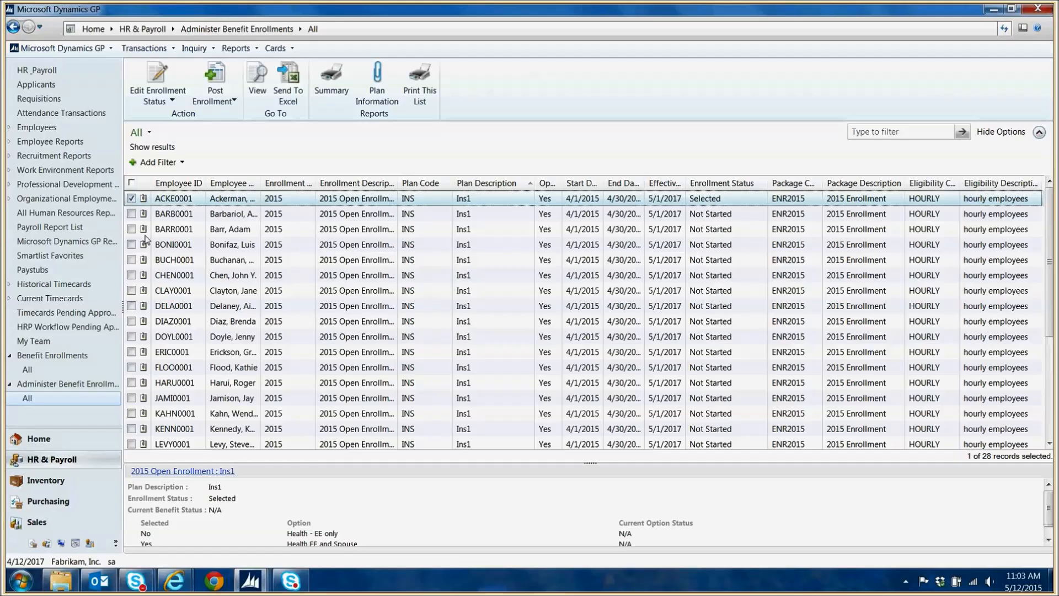
click(175, 100)
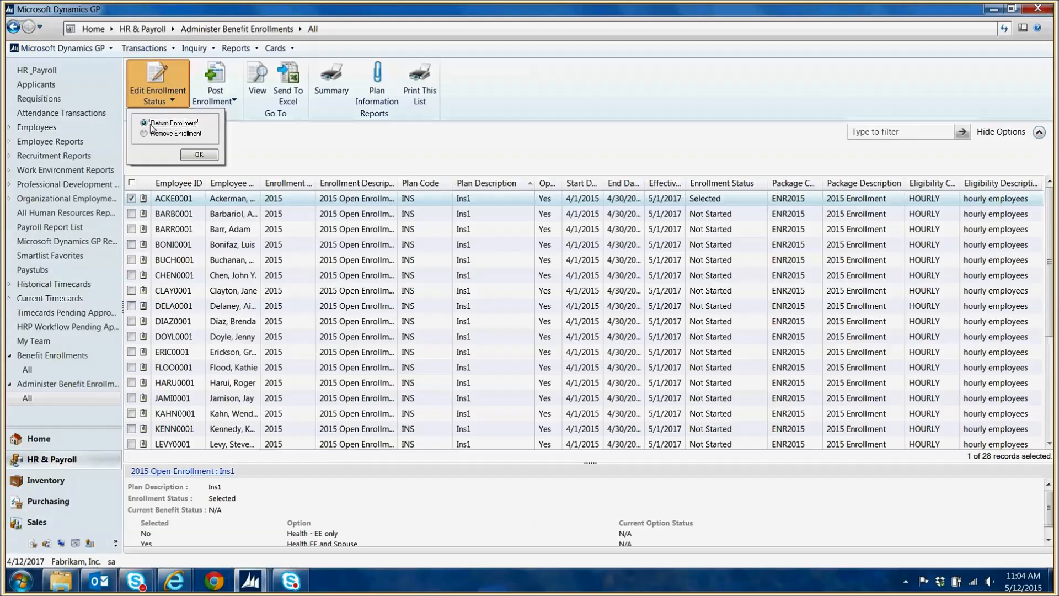
click(199, 155)
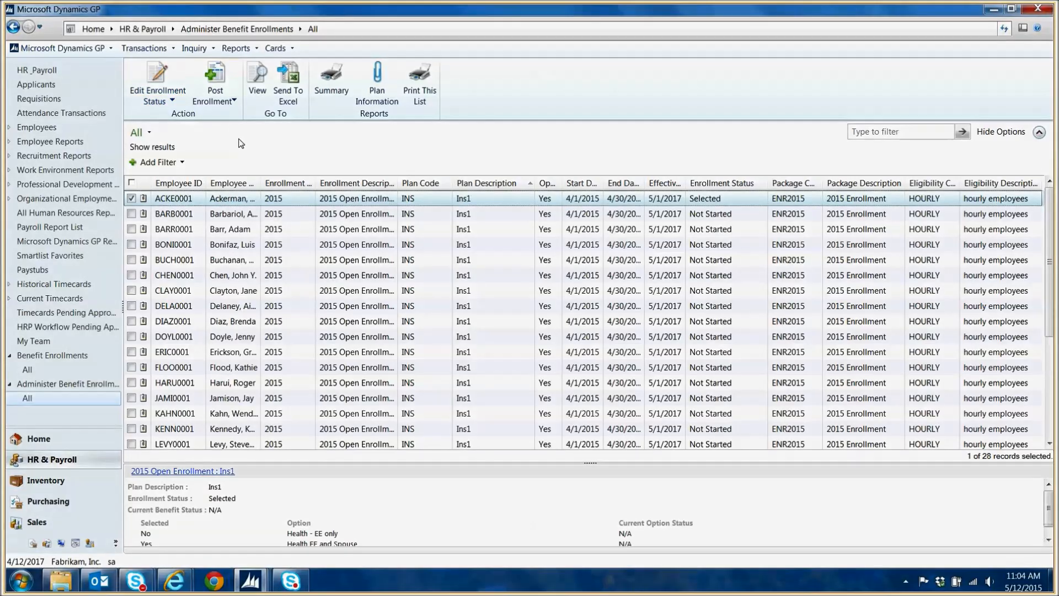